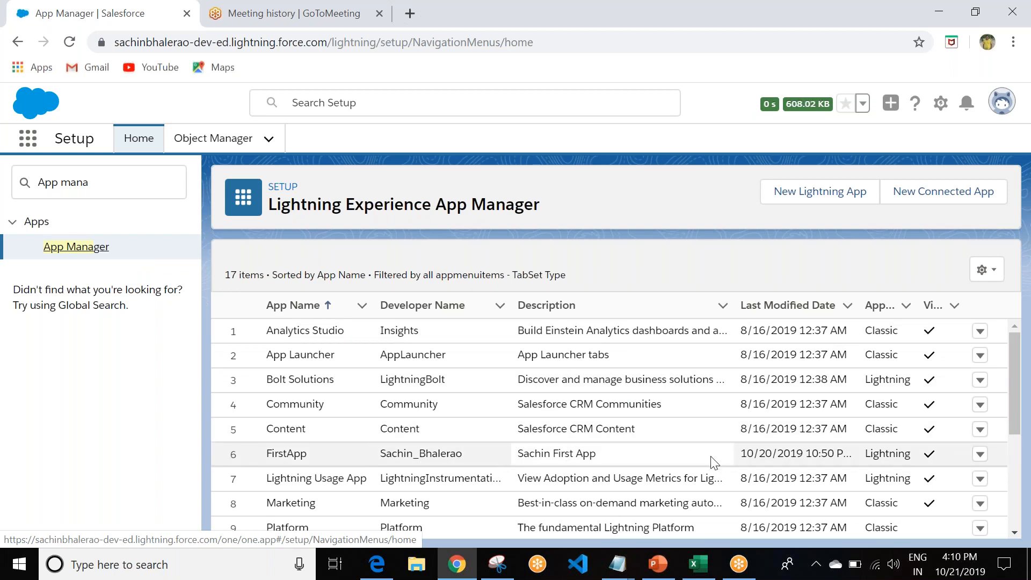
Open FirstApp for editing from the App Manager and show its navigation items.
click(980, 454)
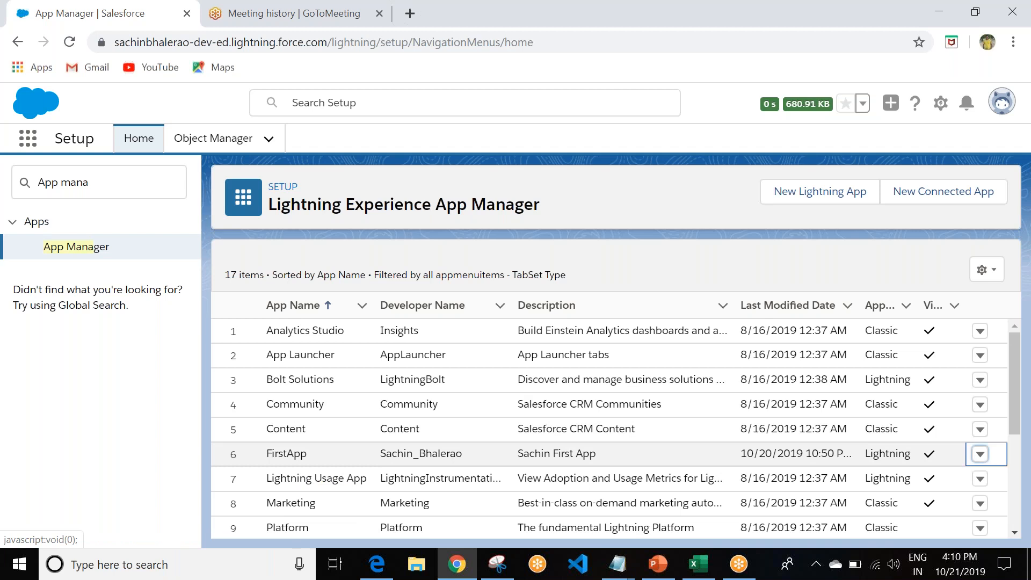
click(919, 489)
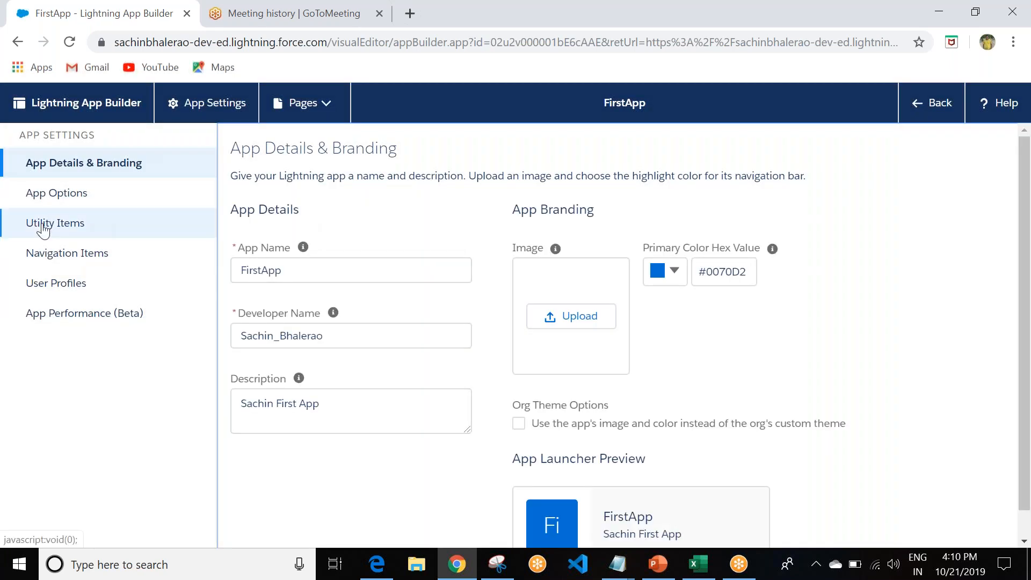
click(49, 260)
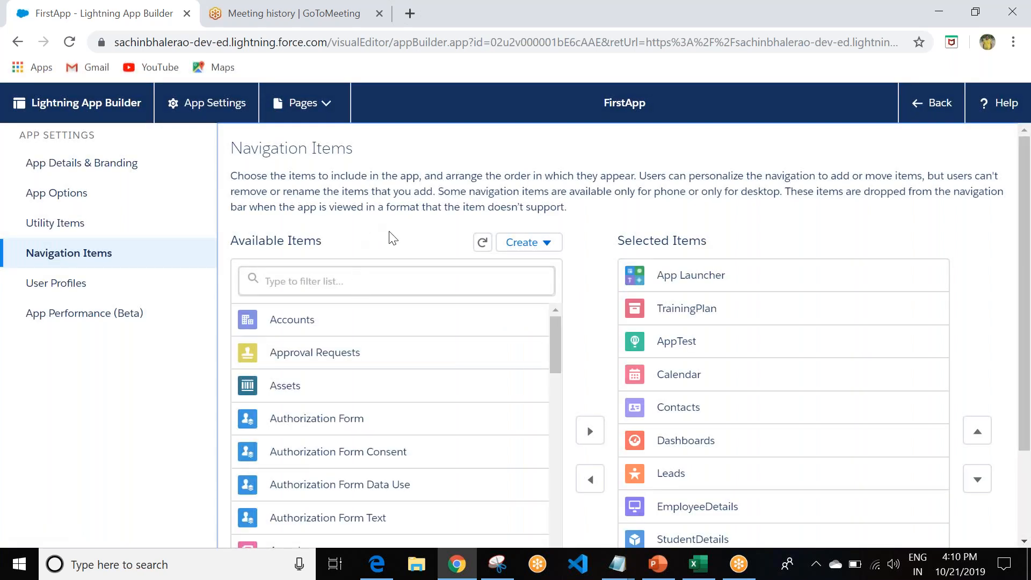
Switch to Excel to review the Sports workbook's data and close the workbook.
click(703, 570)
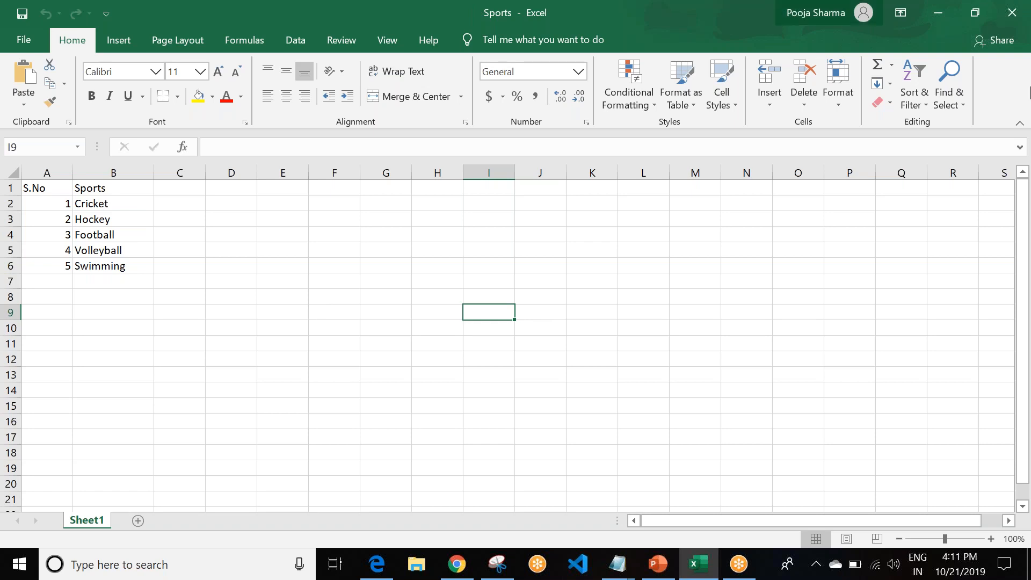
click(1013, 13)
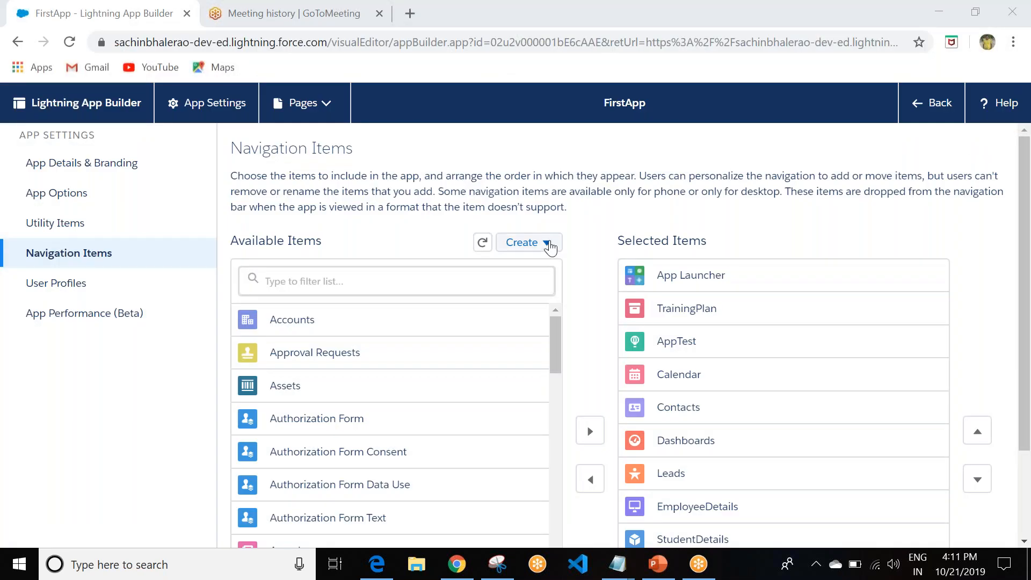
Start creating a custom object from a spreadsheet and upload the Sports file from the Desktop as its source.
click(548, 246)
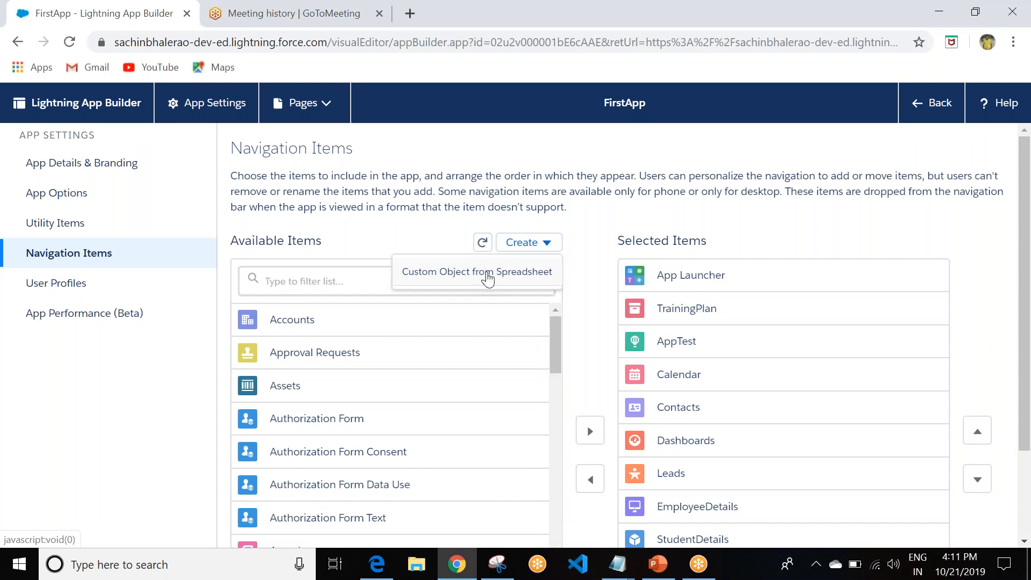
click(487, 275)
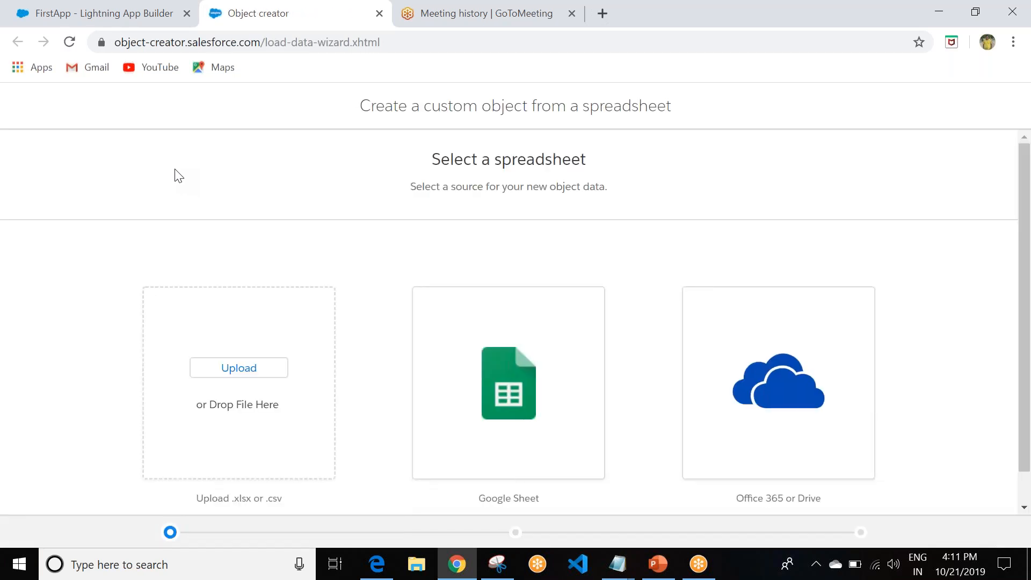
scroll(315, 260, down, 1)
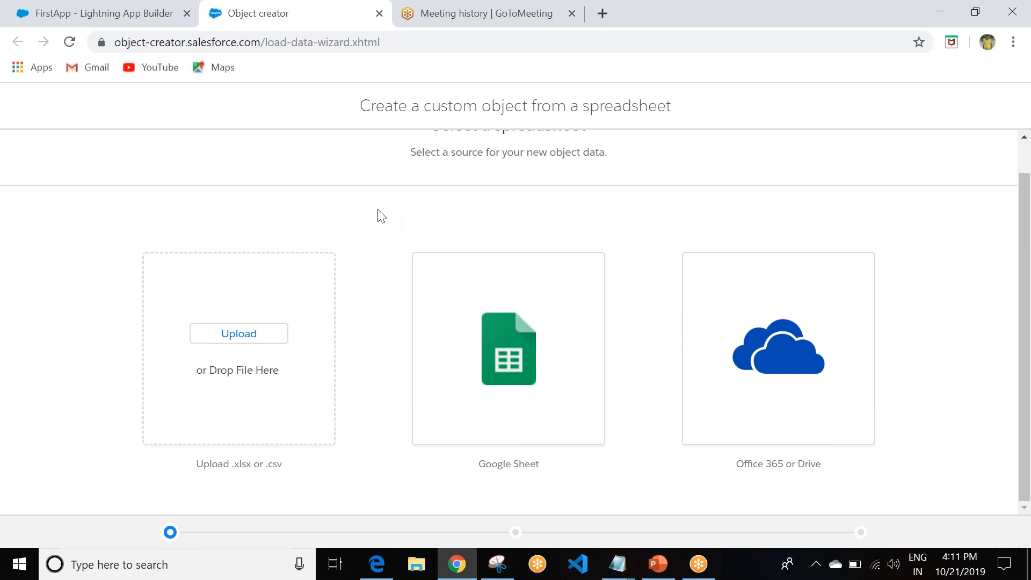
click(232, 342)
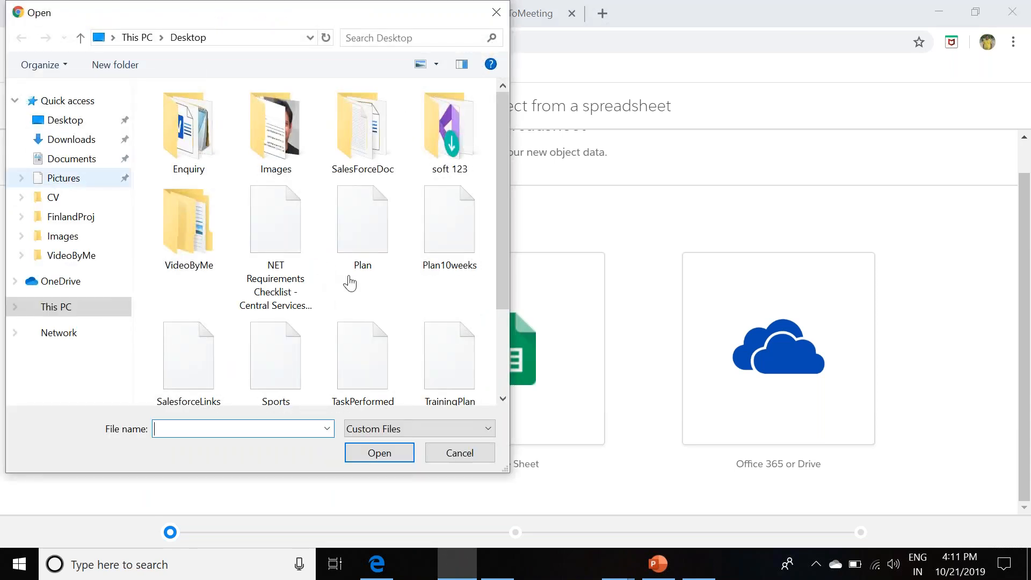
click(273, 239)
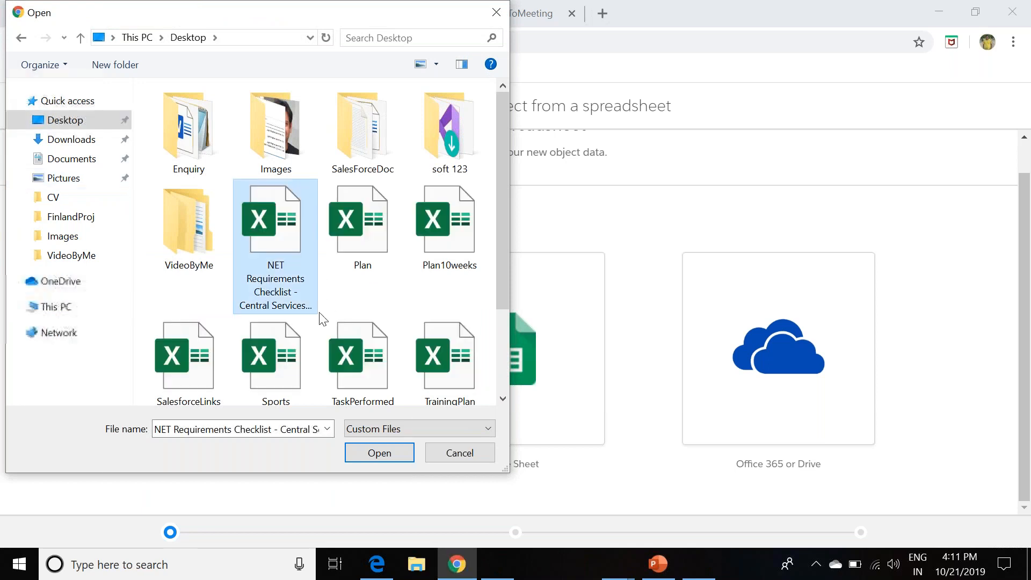
key(s)
click(276, 238)
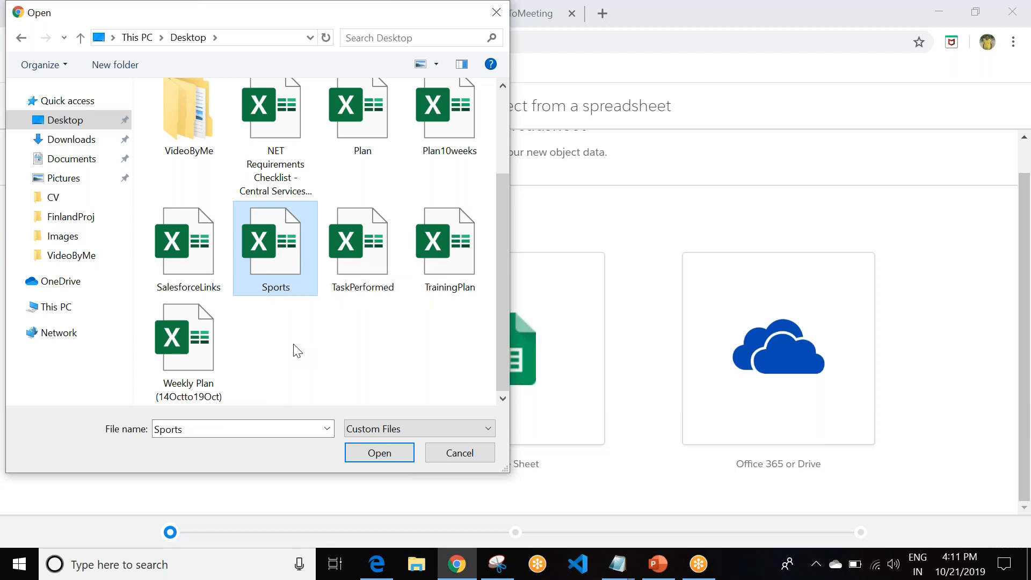
click(380, 455)
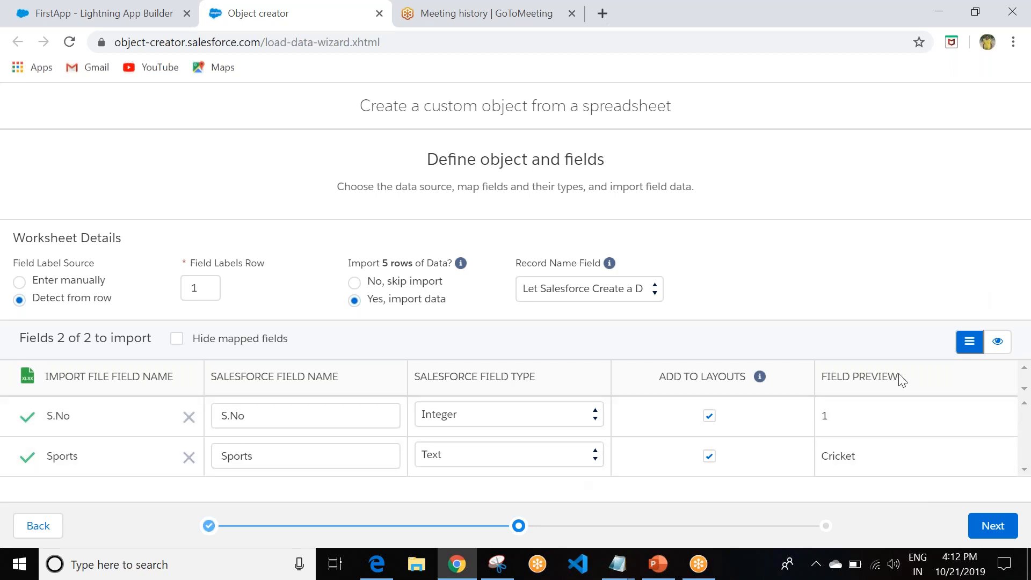
Preview the spreadsheet data, return to the field list and accept the S.No and Sports field mapping.
click(996, 343)
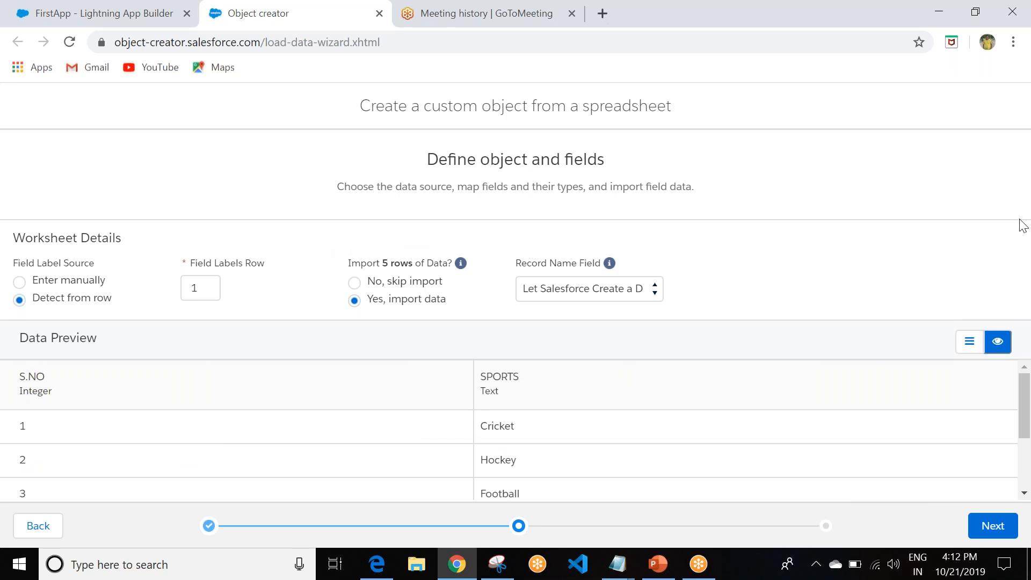
click(969, 343)
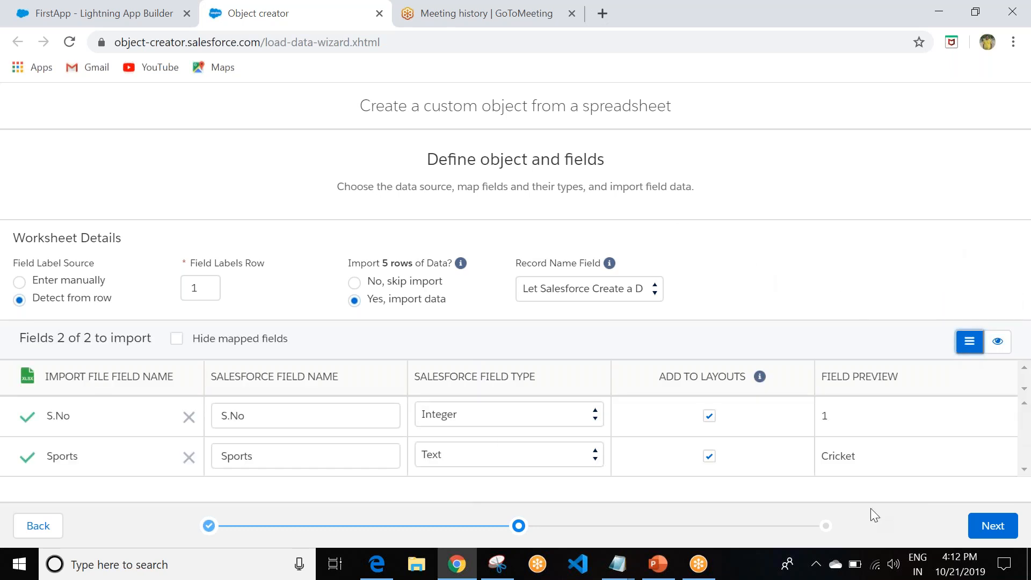
click(993, 526)
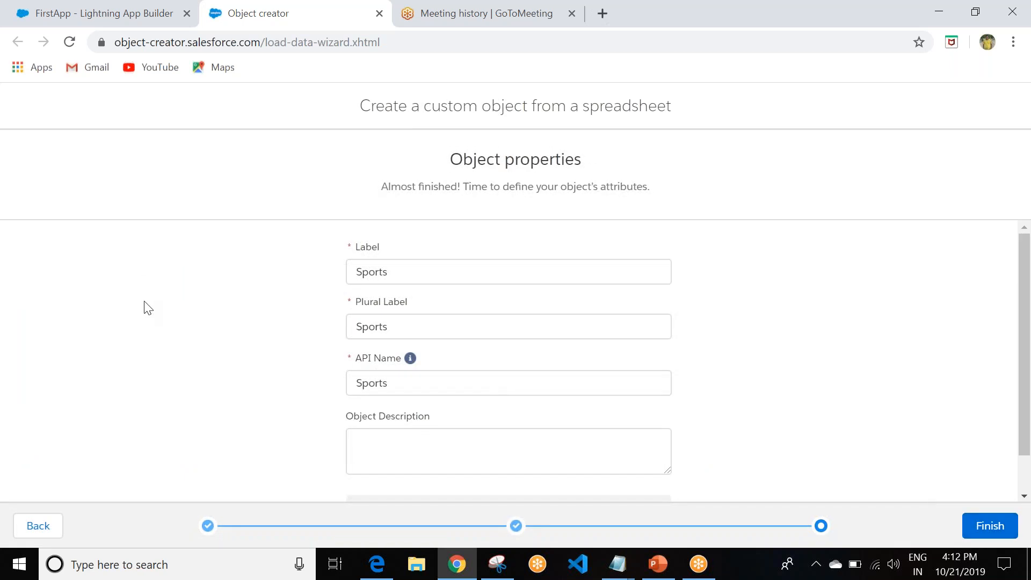
scroll(156, 322, down, 1)
click(400, 395)
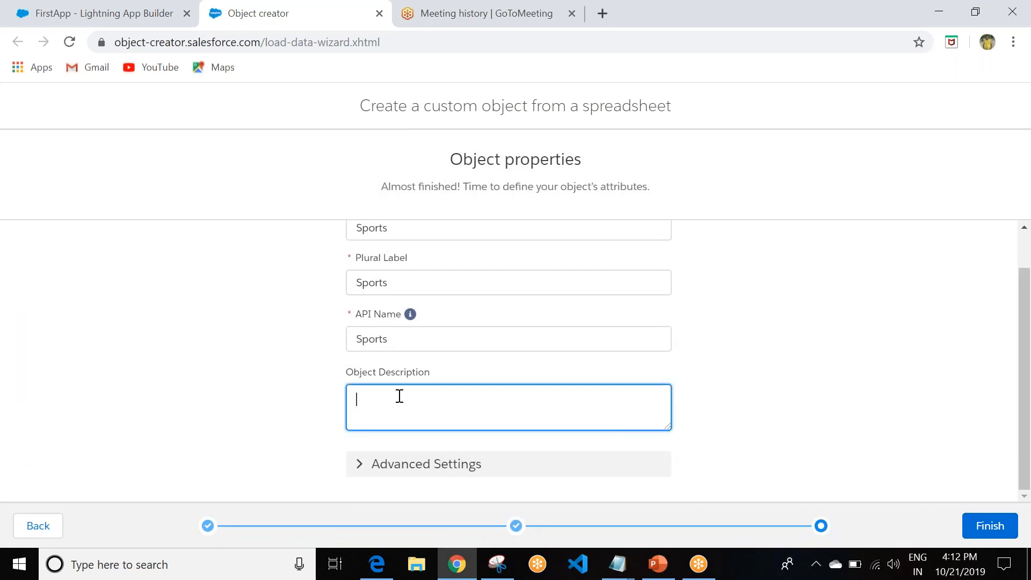
text(T)
key(BackSpace)
key(BackSpace)
Review the Sports object's advanced settings and finish creating the object with its imported data.
click(363, 472)
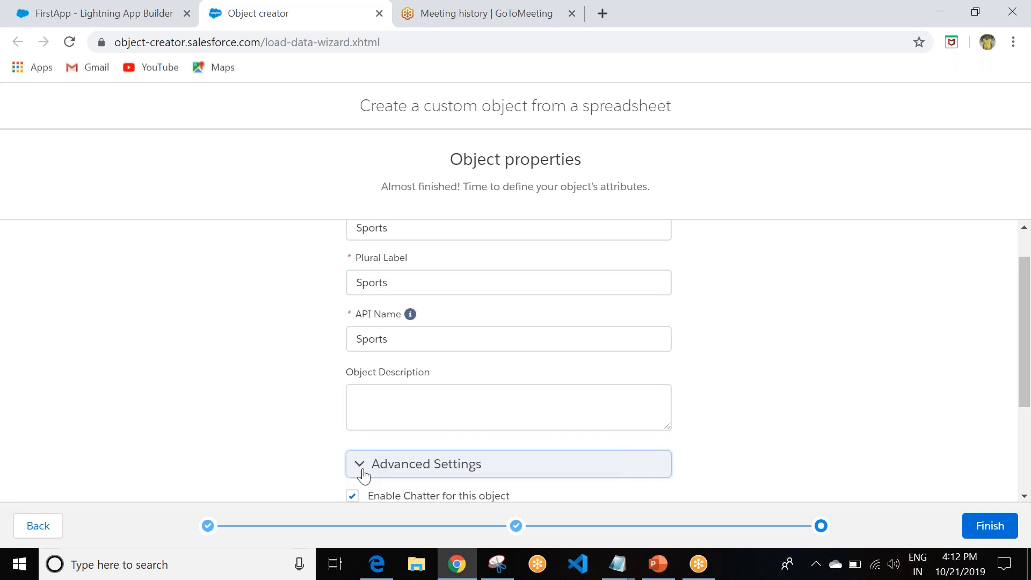
scroll(155, 396, down, 3)
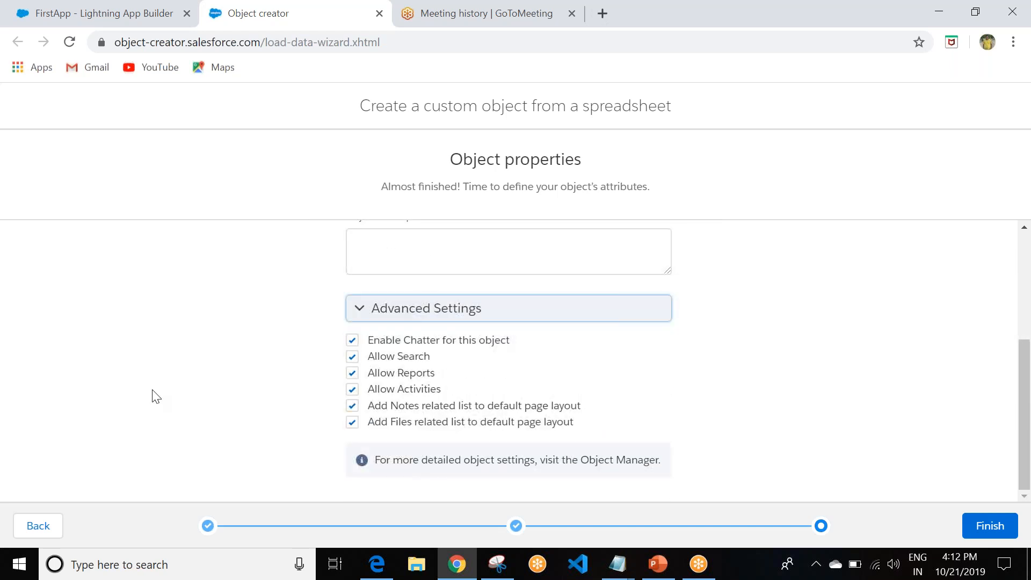
scroll(154, 396, up, 1)
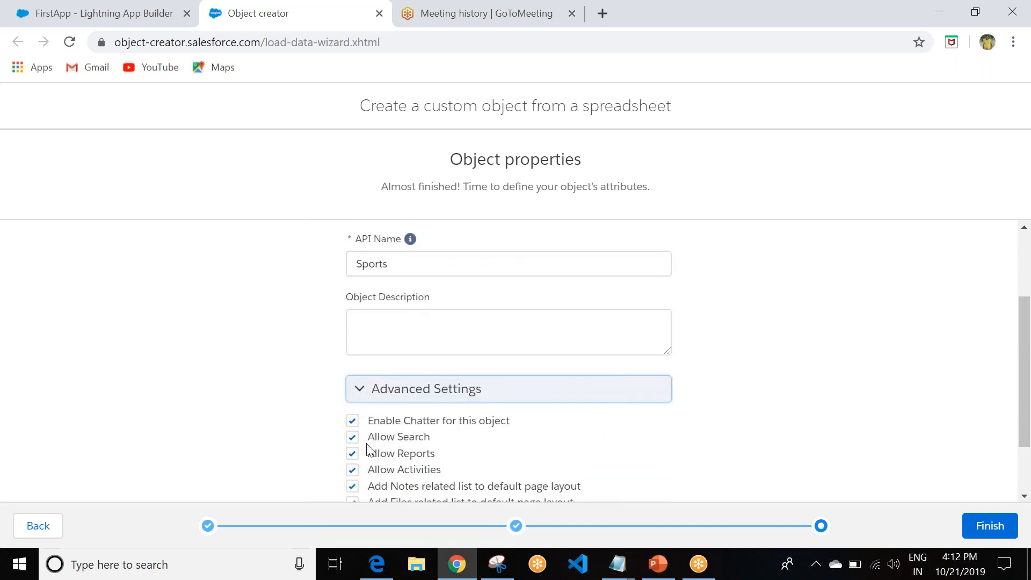
scroll(205, 424, down, 2)
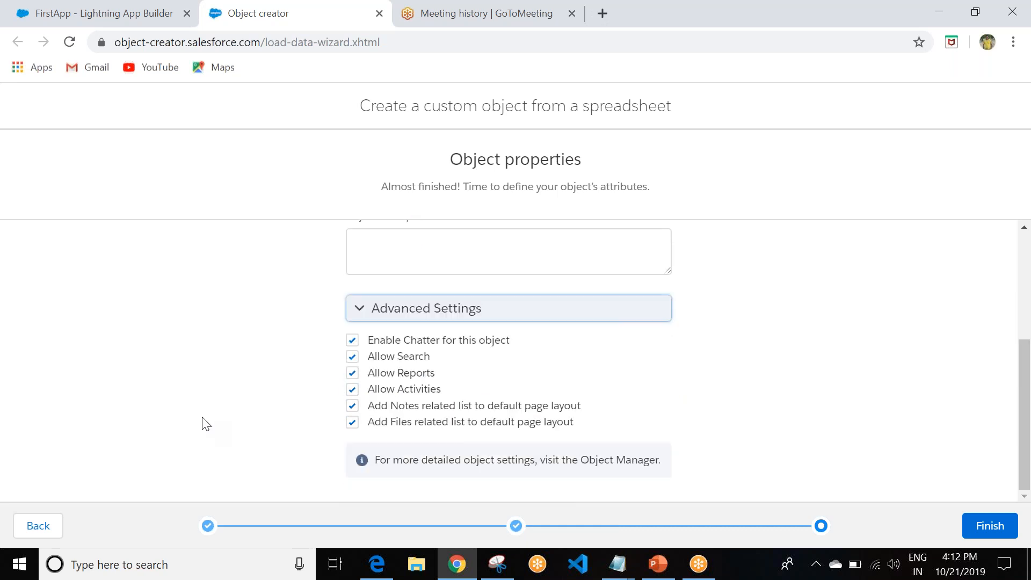
click(358, 308)
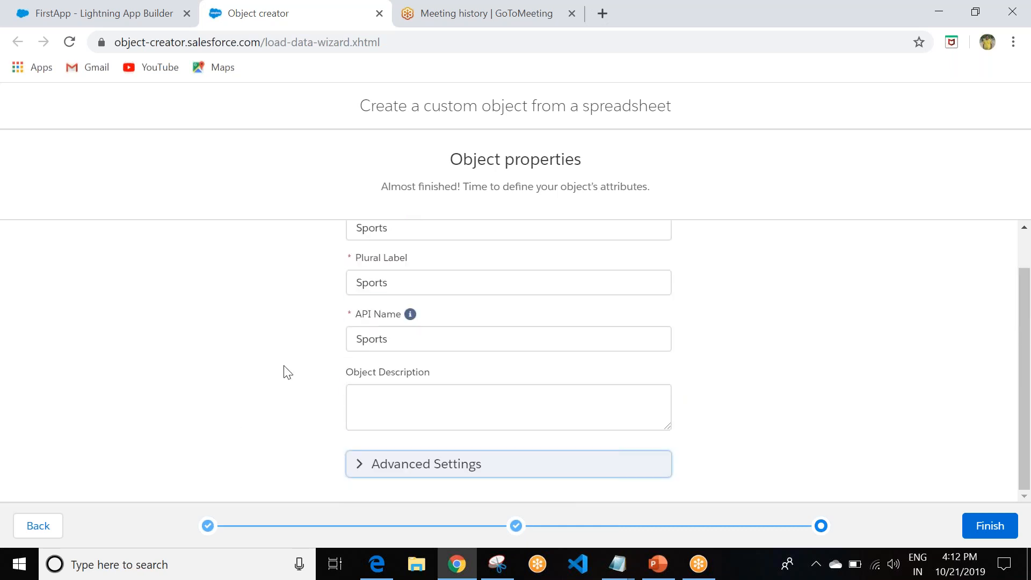
click(990, 525)
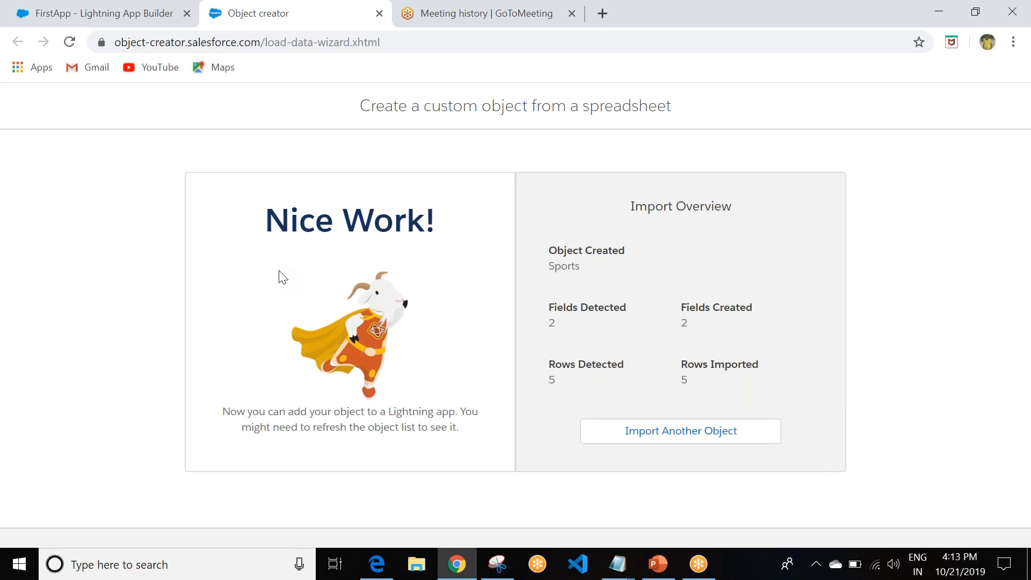
Return to FirstApp in Lightning App Builder, reload the page and reopen its navigation items.
click(125, 18)
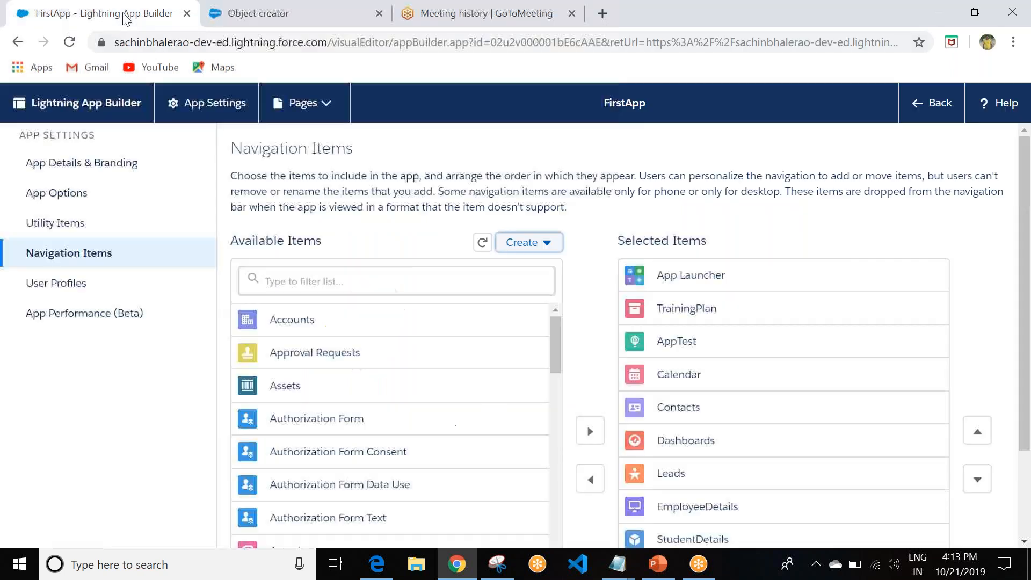
click(69, 43)
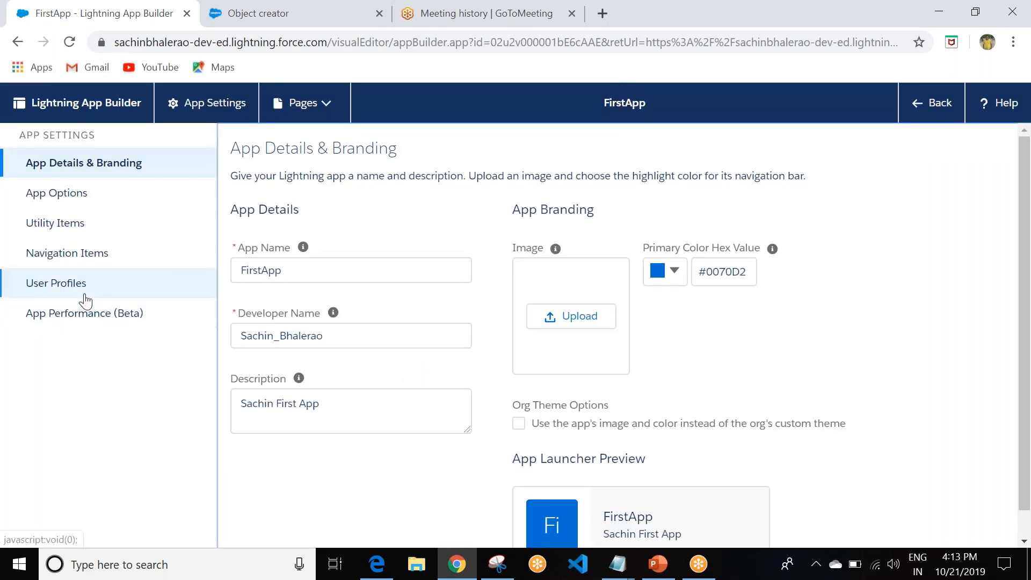
click(80, 256)
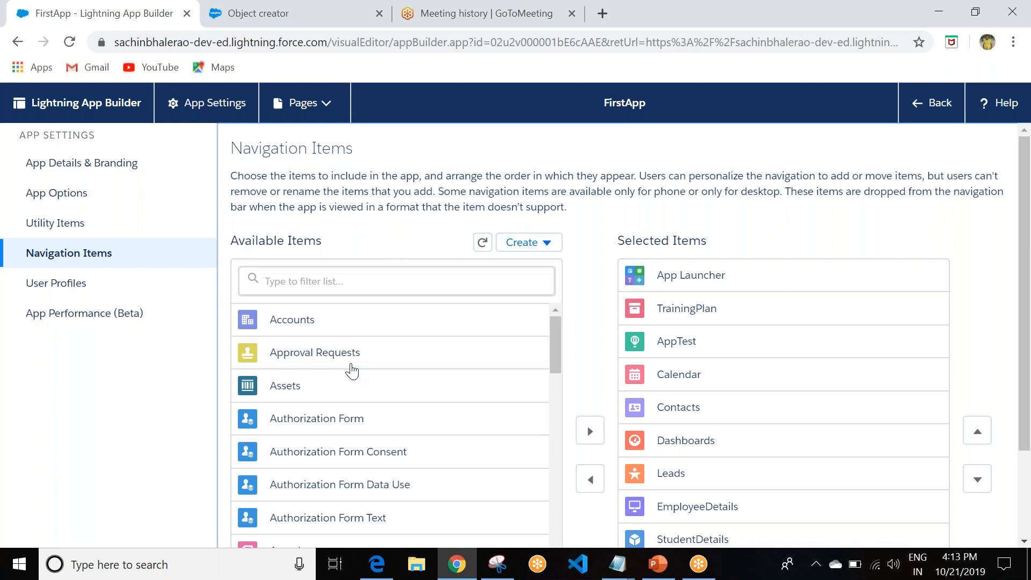
Add the Sports object from the available items to FirstApp's selected navigation items.
scroll(350, 397, down, 3)
scroll(350, 426, down, 10)
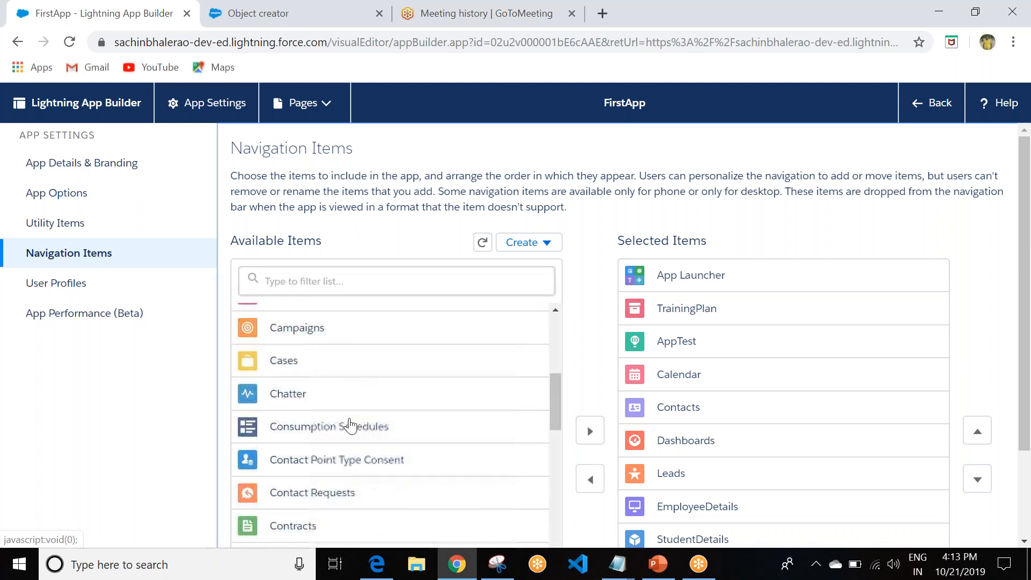
scroll(350, 430, down, 8)
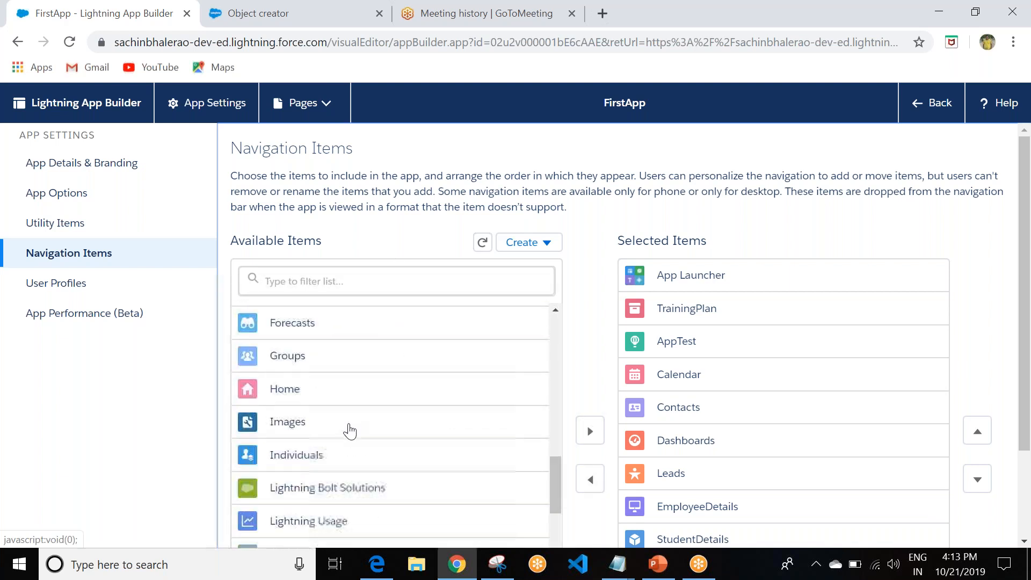
scroll(351, 430, down, 6)
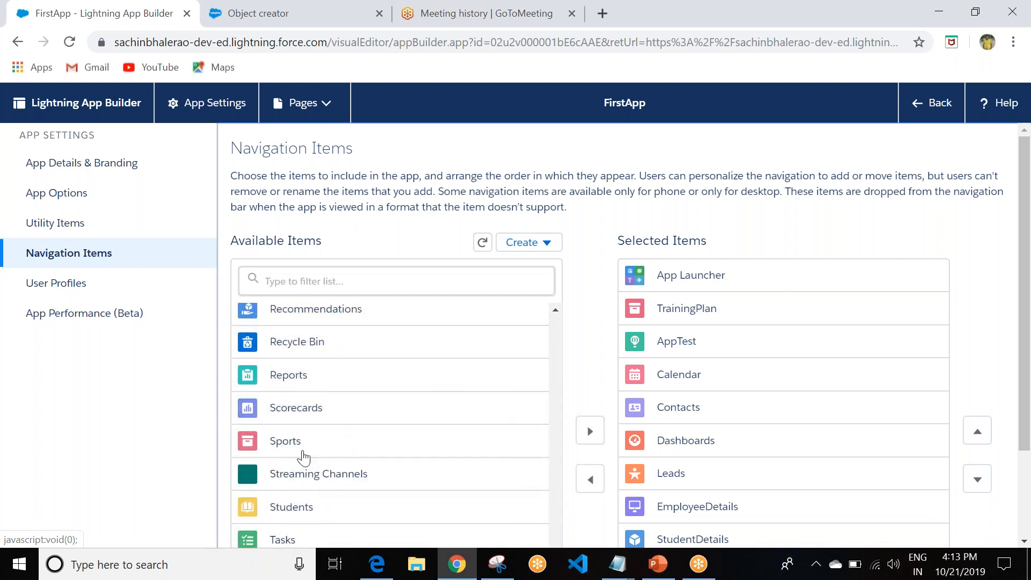
scroll(290, 446, down, 2)
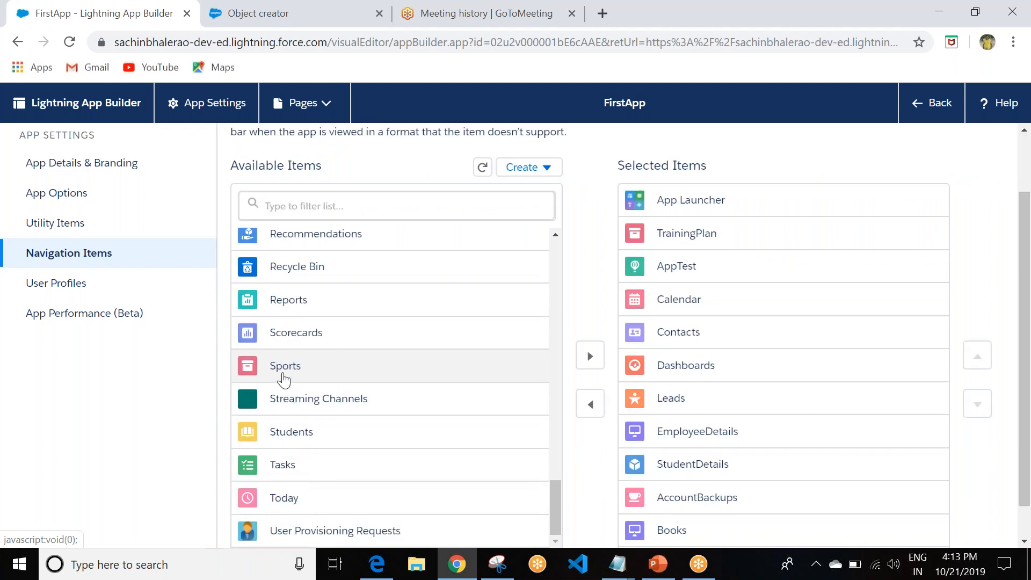
click(590, 357)
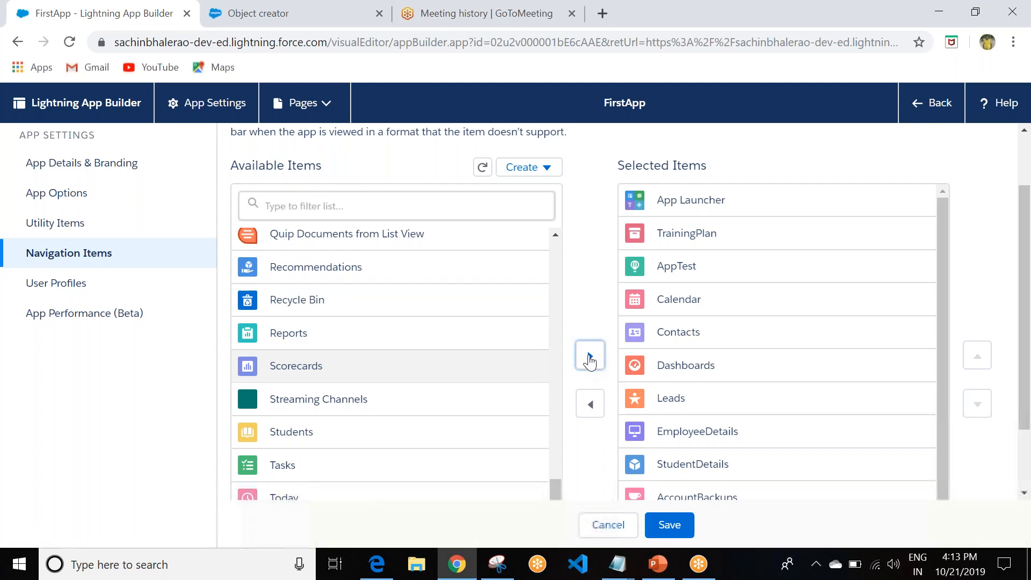
Move Sports up FirstApp's selected navigation items to directly below App Launcher and save the navigation changes.
scroll(801, 364, down, 1)
drag(938, 341, 937, 359)
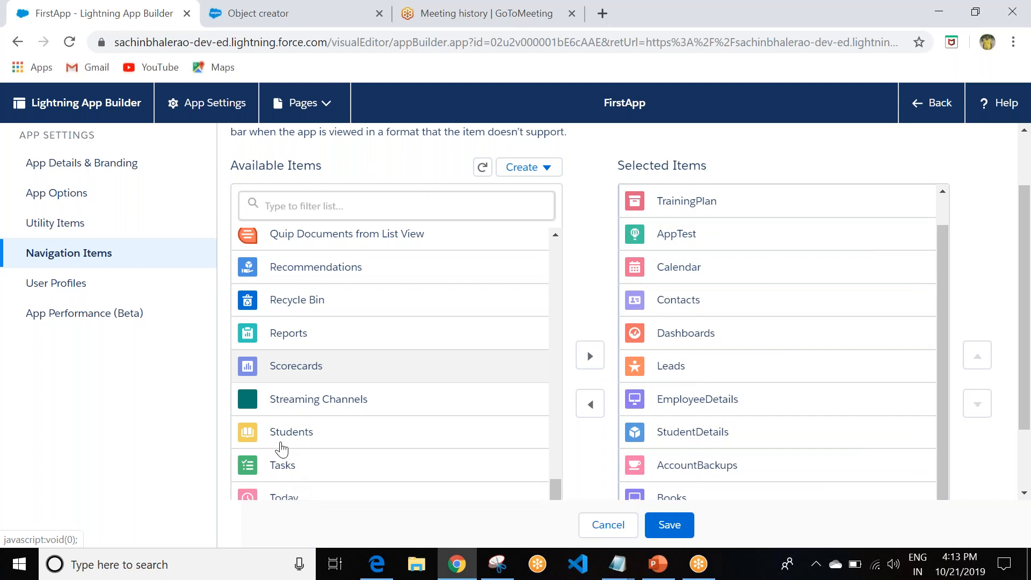
scroll(714, 376, up, 1)
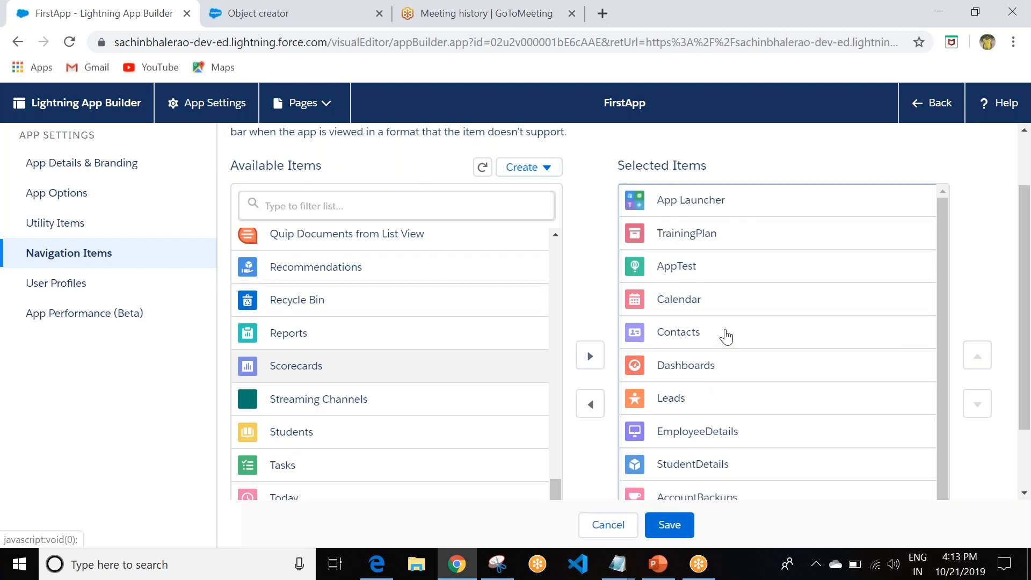
scroll(740, 378, down, 1)
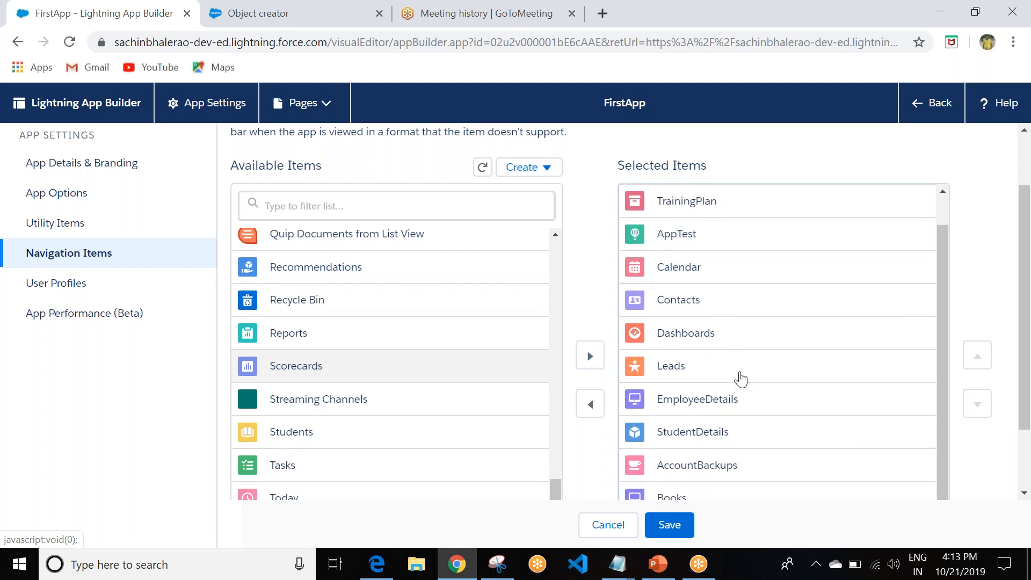
drag(1025, 229, 1025, 269)
click(682, 458)
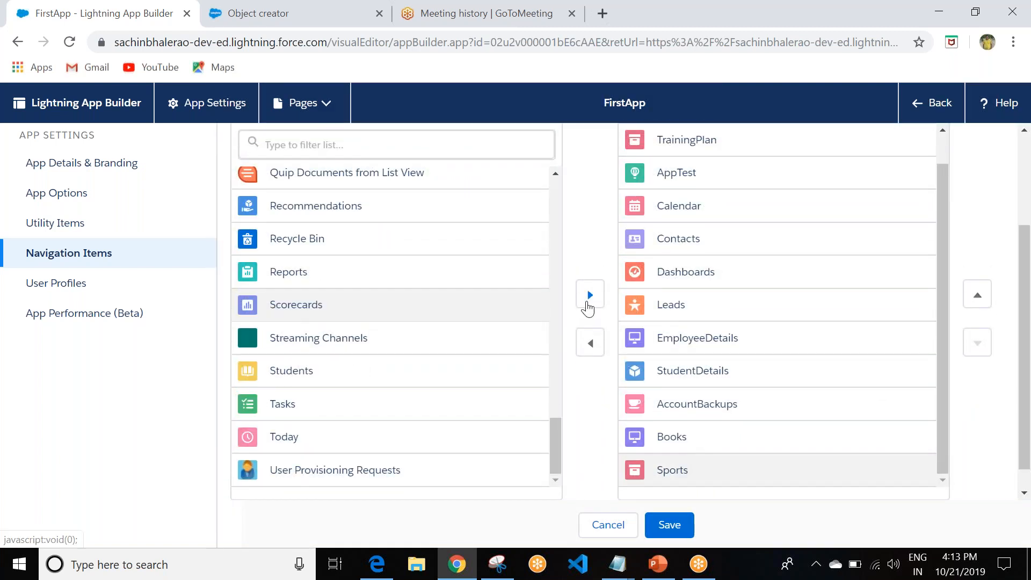
click(980, 302)
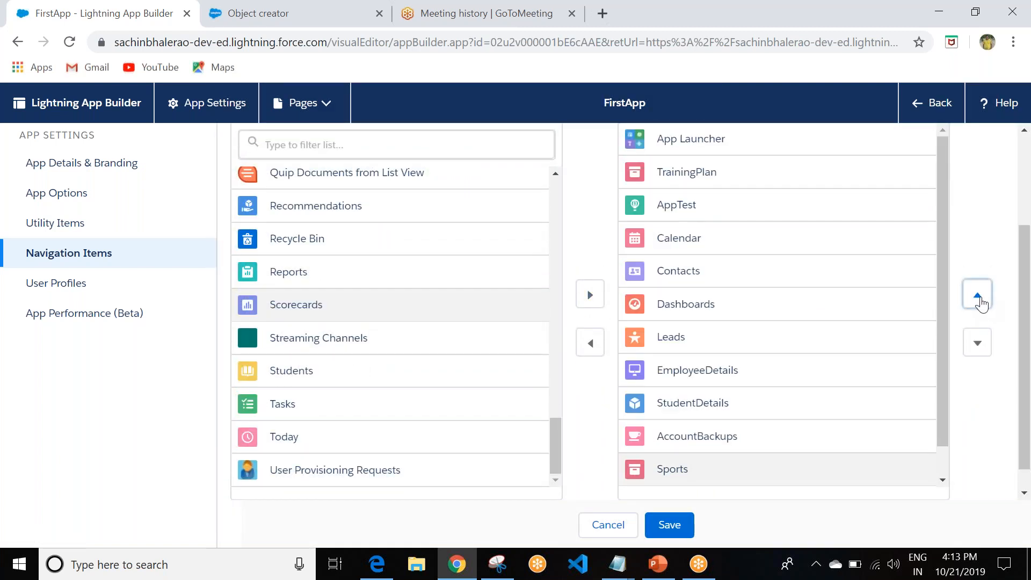
click(977, 294)
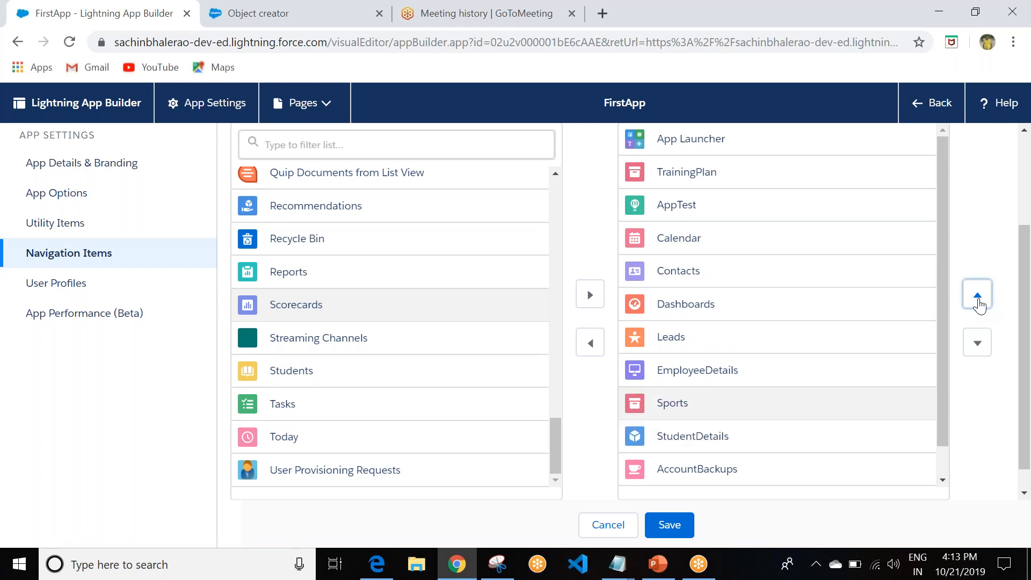
click(977, 295)
click(977, 295)
click(977, 294)
click(977, 295)
click(977, 295)
click(977, 295)
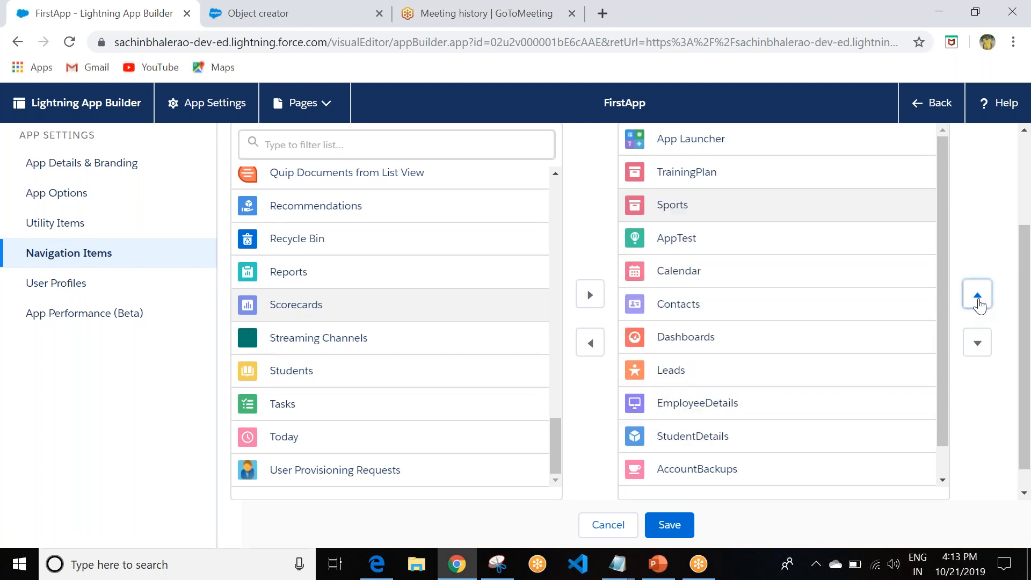
click(977, 295)
scroll(977, 235, up, 1)
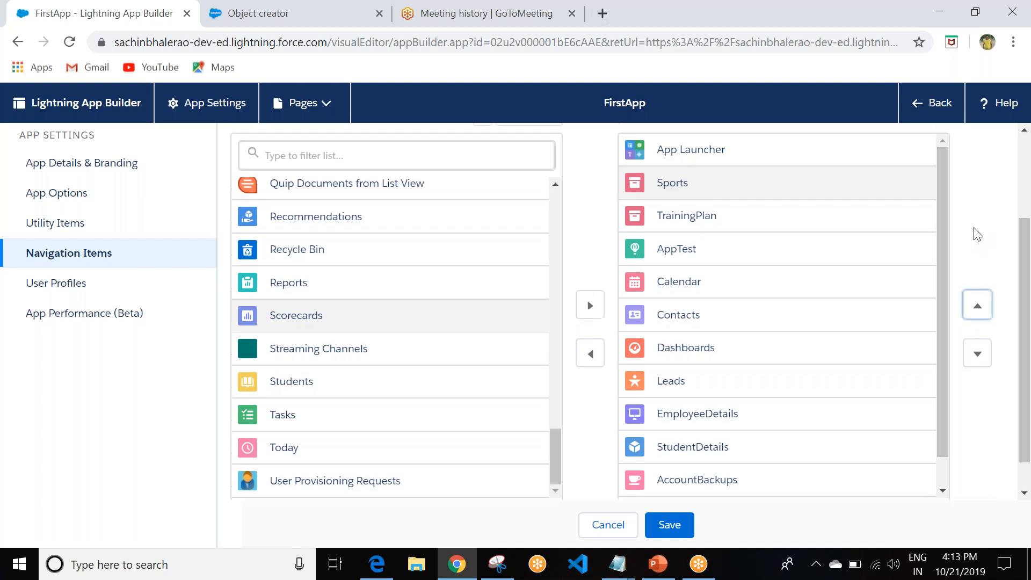
scroll(977, 235, up, 2)
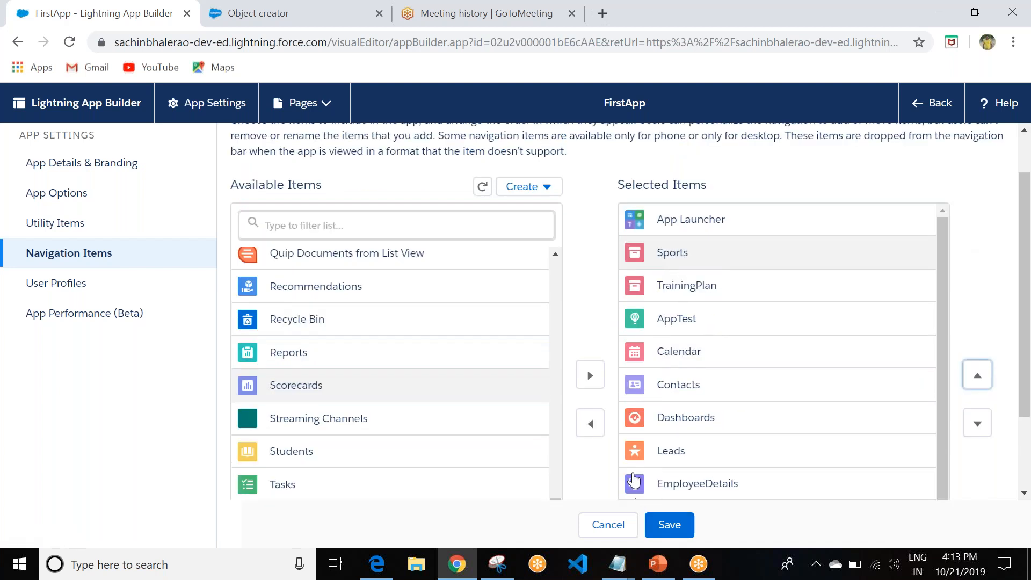
click(666, 525)
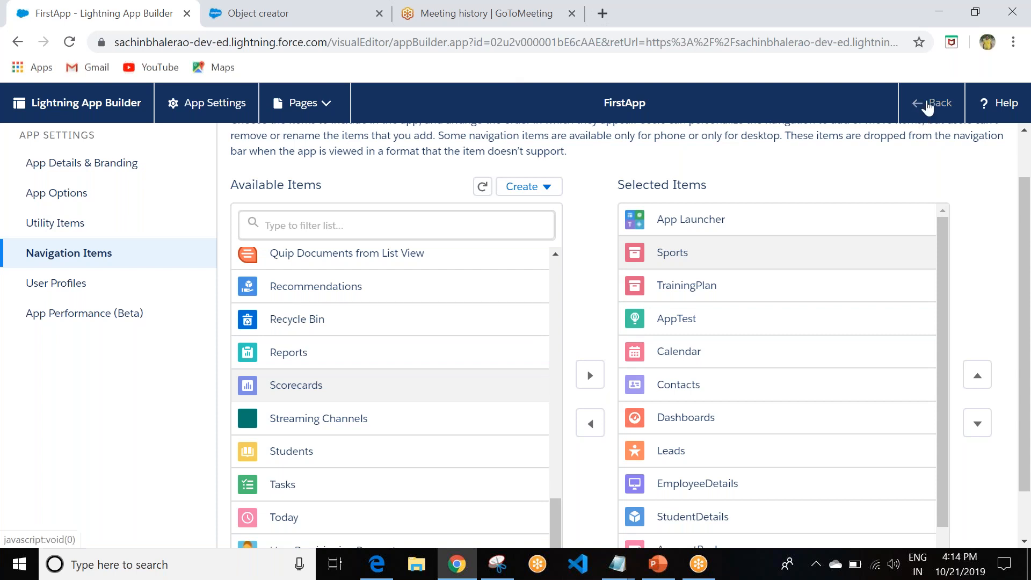
Leave Lightning App Builder and open FirstApp from the App Launcher.
click(927, 107)
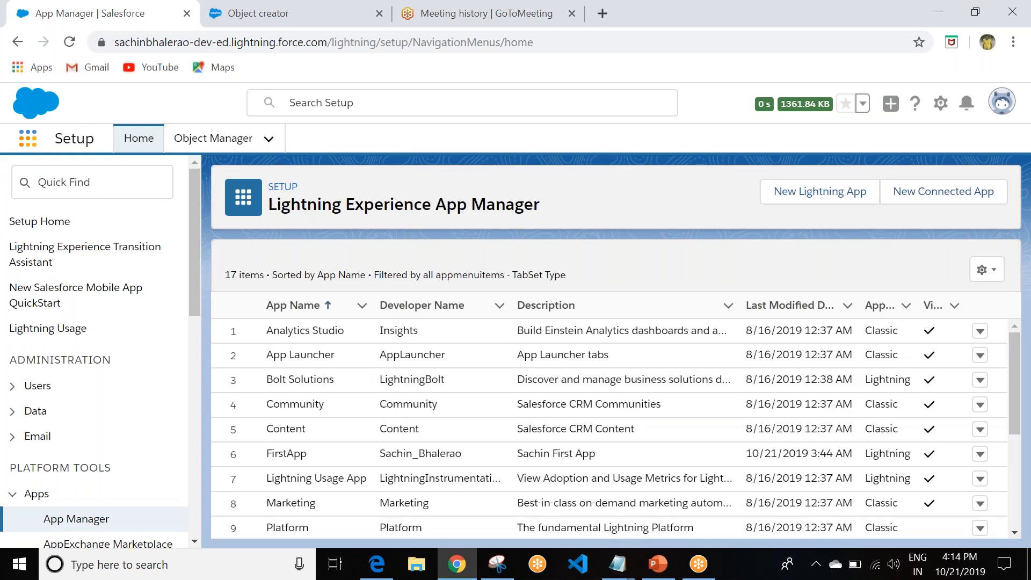
click(27, 138)
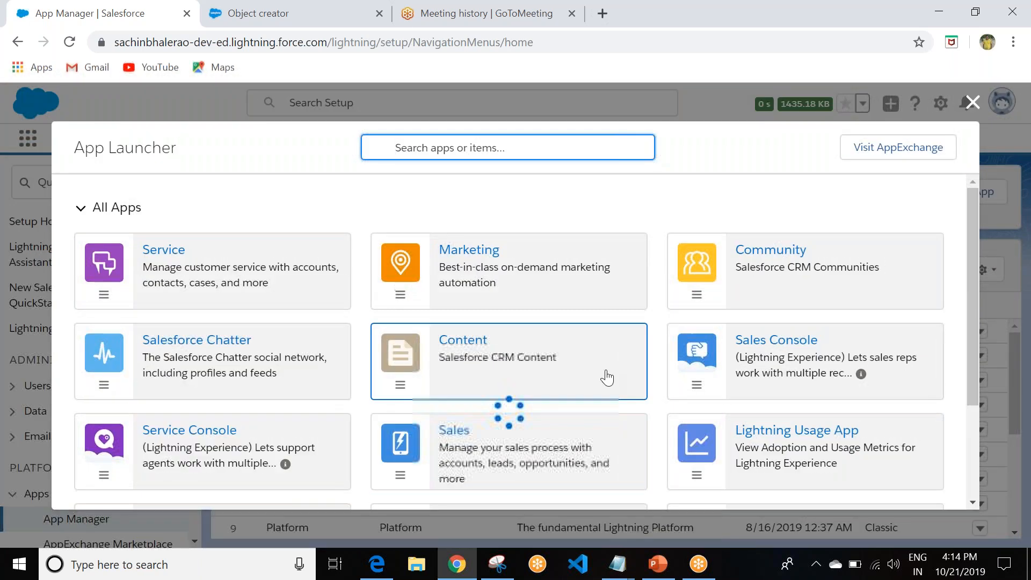
scroll(608, 378, down, 2)
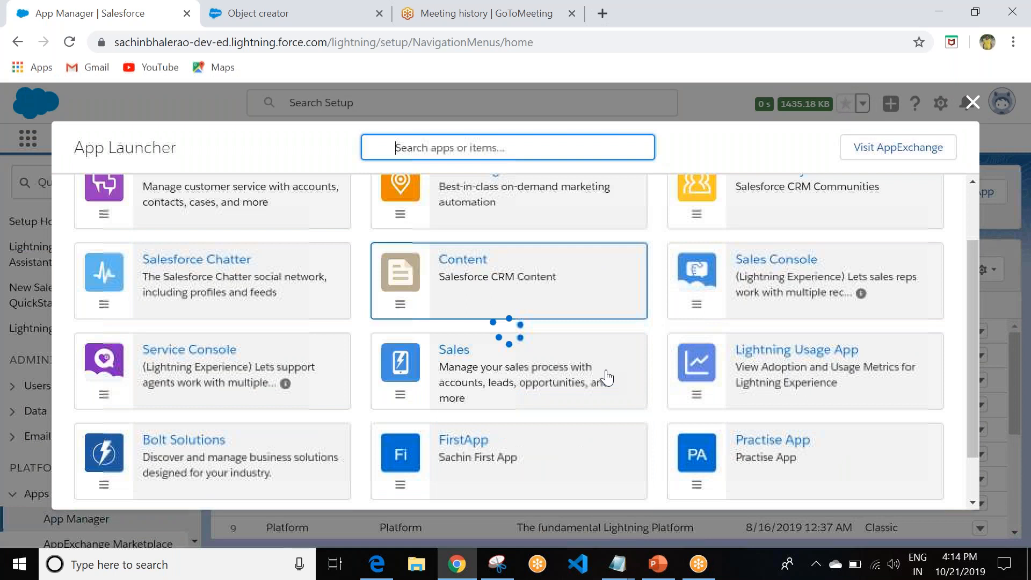
click(475, 442)
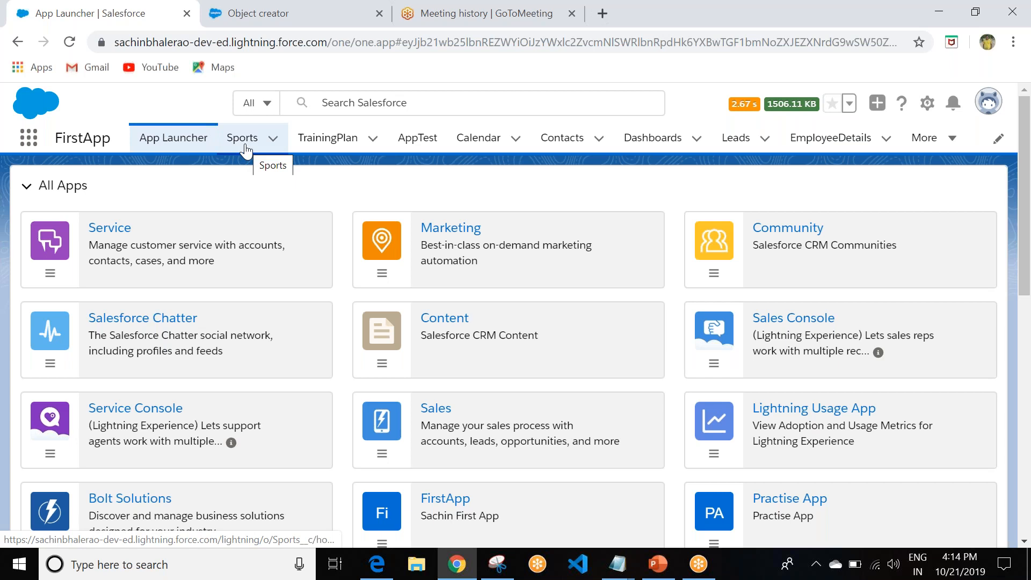
Open FirstApp's Sports page and switch the list view to All Records.
click(250, 141)
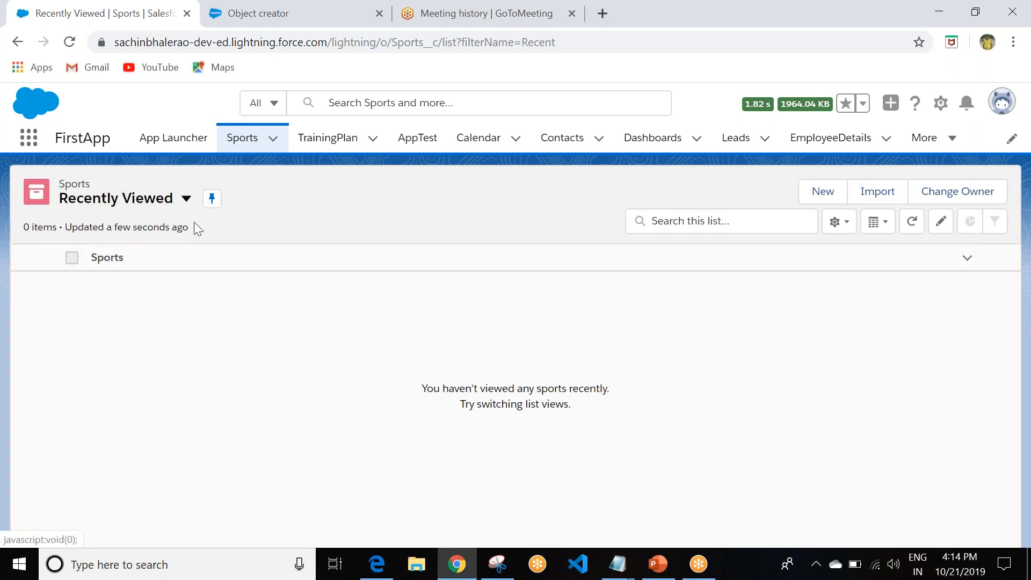
click(185, 203)
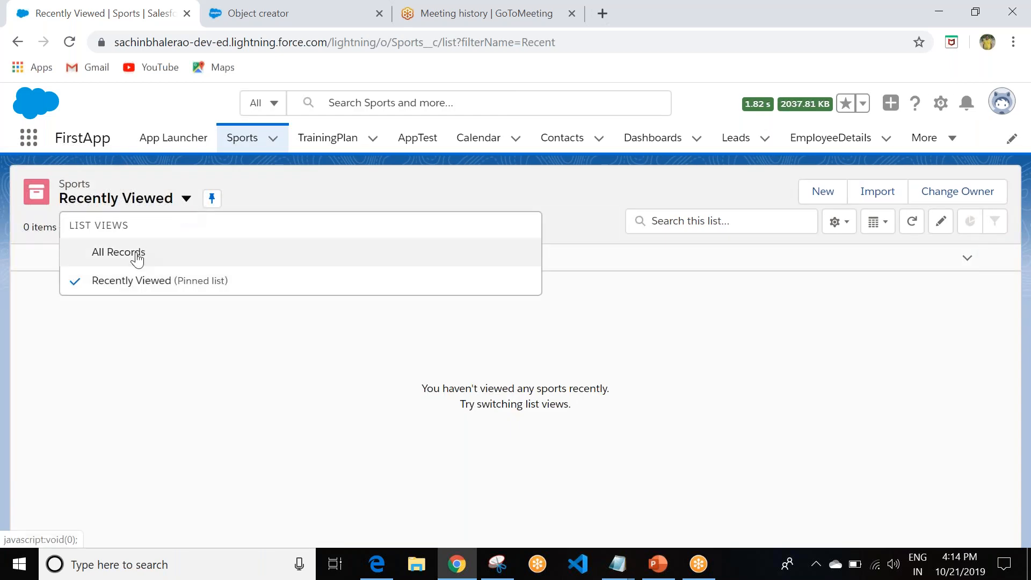
click(137, 256)
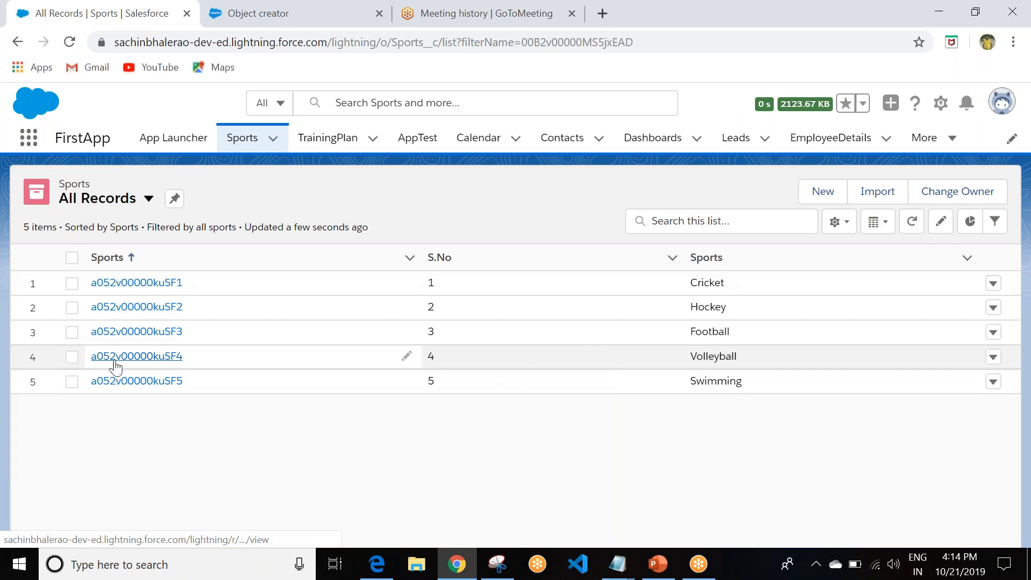
Open the Sports record for Cricket and review its details.
click(156, 283)
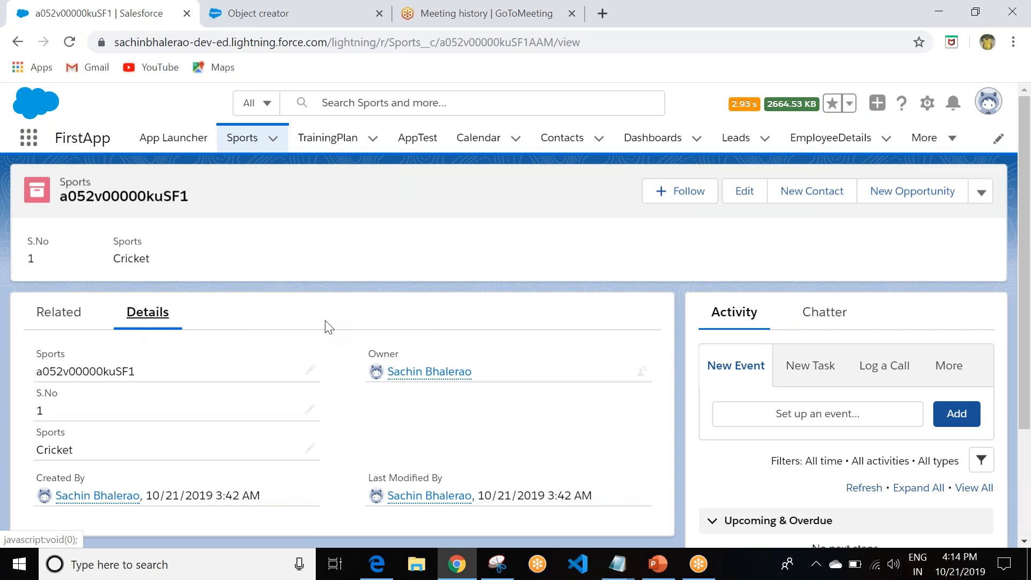
scroll(329, 326, down, 3)
scroll(329, 325, up, 3)
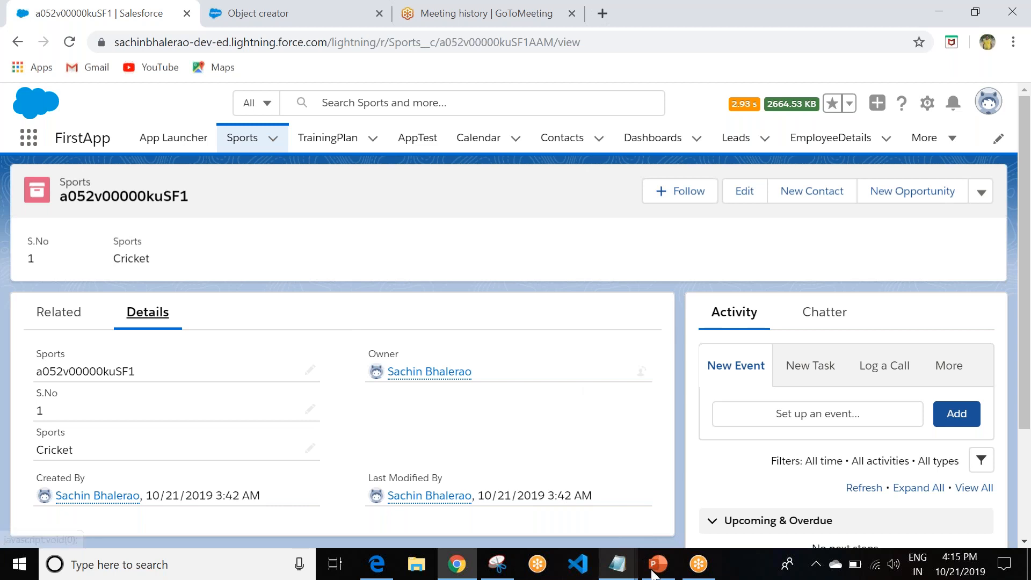
Switch to the Lightning Object Creator Salesforce presentation in PowerPoint and show the Contact Us slide.
mouse_move(658, 564)
click(647, 496)
scroll(644, 491, down, 1)
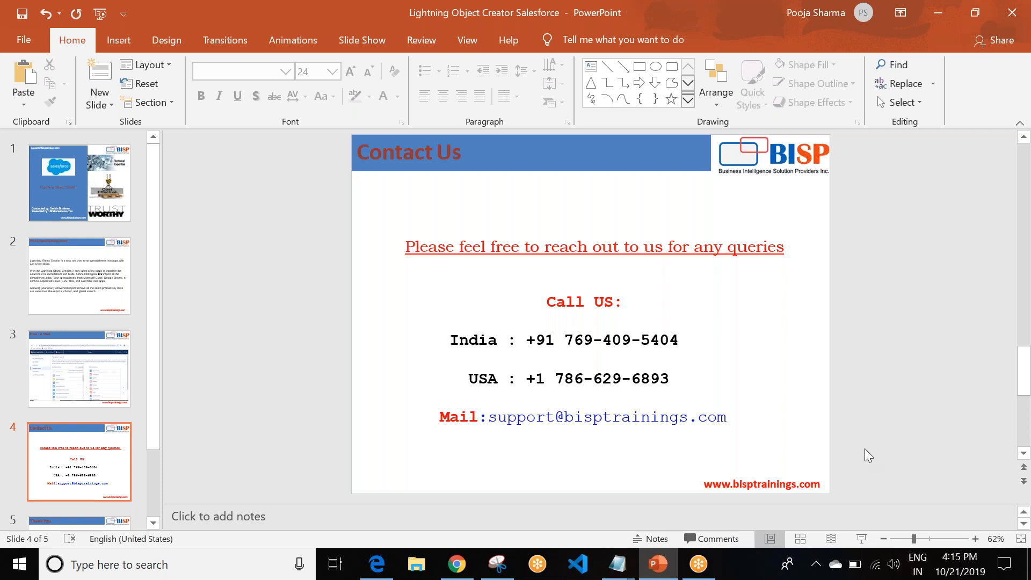
click(1014, 485)
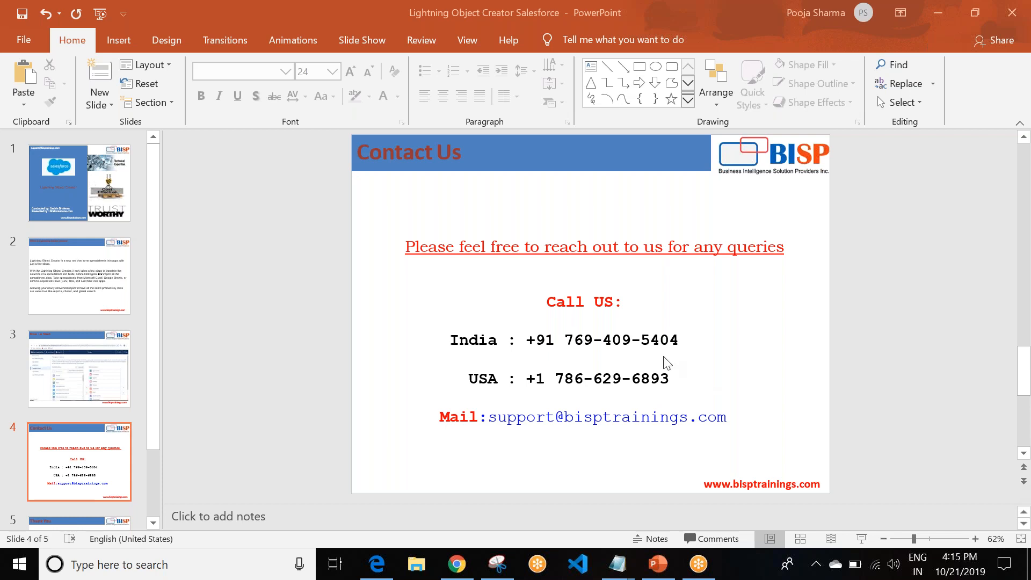